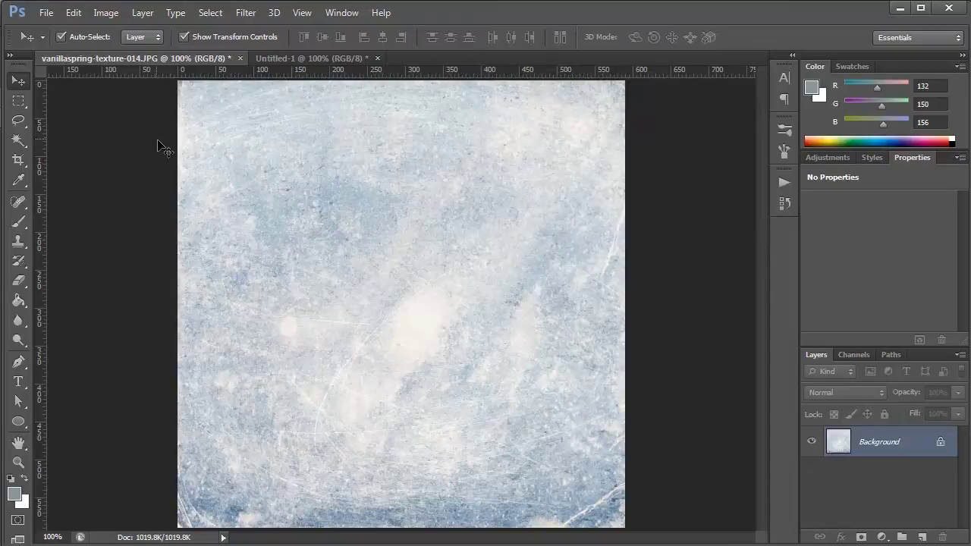
- Preview the texture in Lighting Effects with Spot Light 1 raised slightly and its hotspot adjusted
click(246, 13)
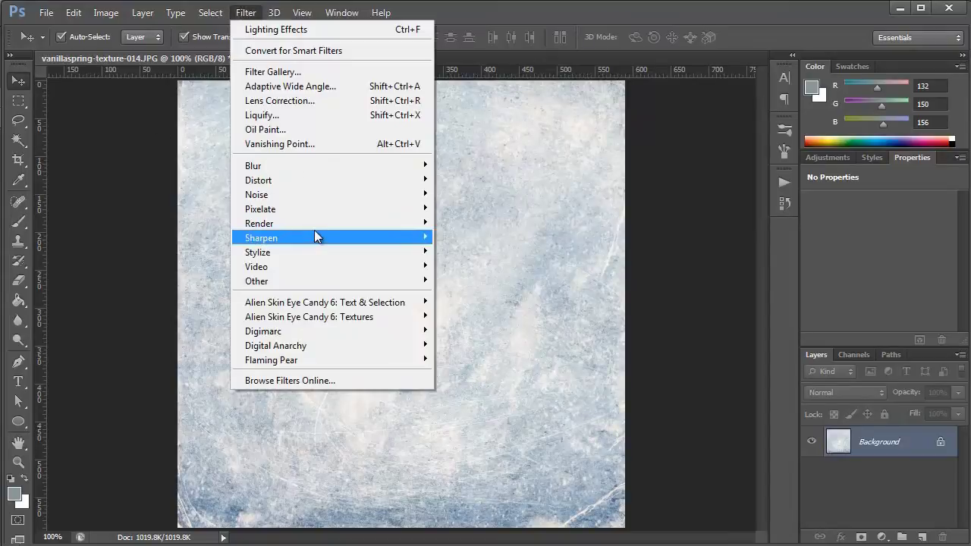
mouse_move(313, 224)
click(487, 282)
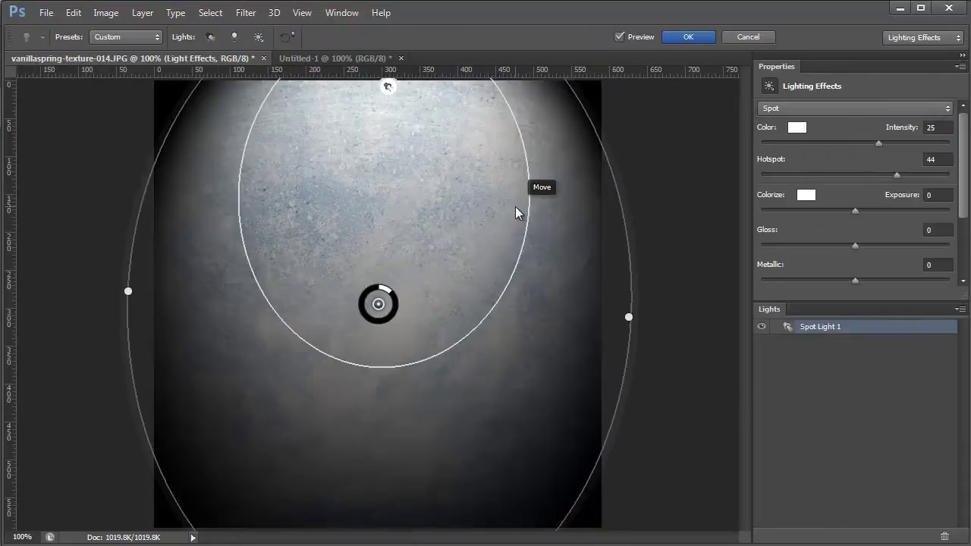
key(ctrl+minus)
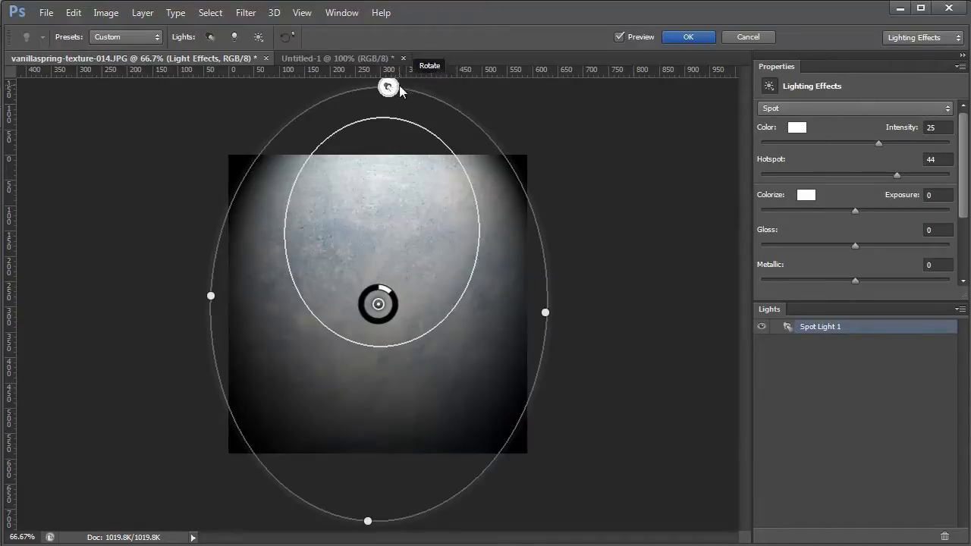
drag(387, 112, 387, 89)
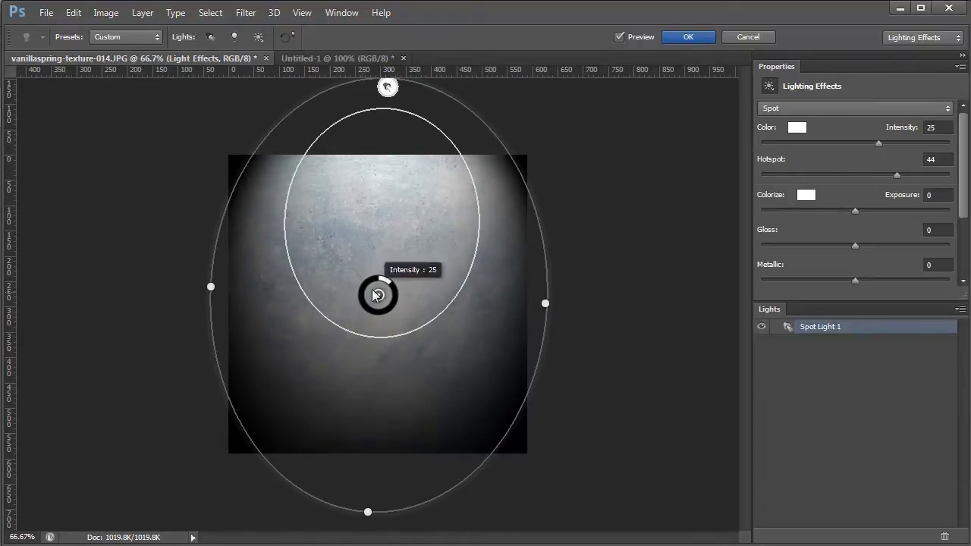
key(ctrl+plus)
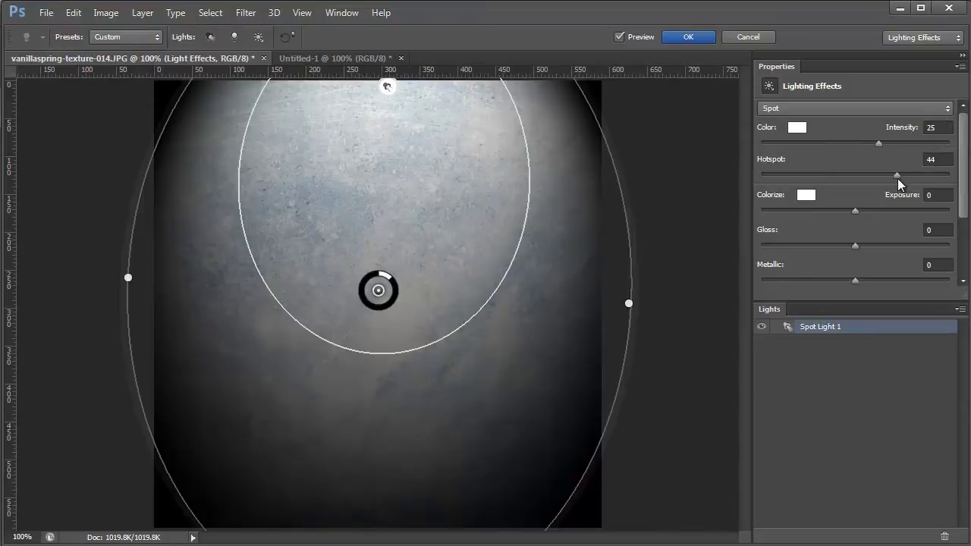
mouse_move(898, 176)
mouse_down()
mouse_move(851, 175)
mouse_move(898, 174)
mouse_up()
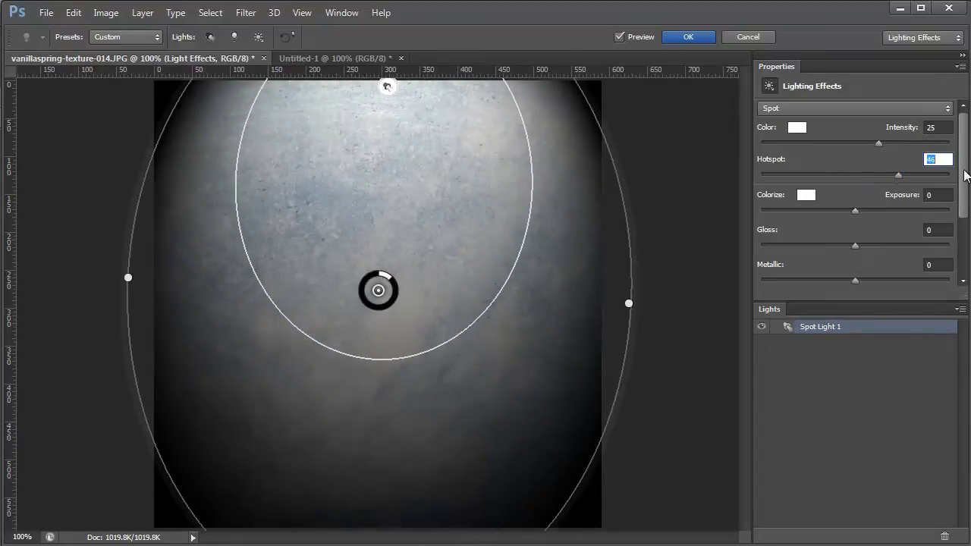
scroll(865, 189, down, 3)
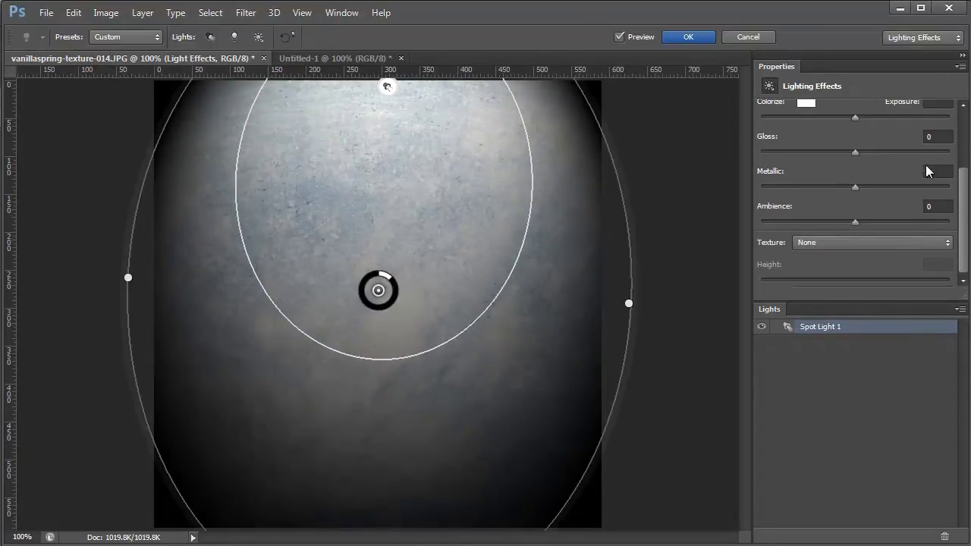
- Use the Red channel as the bump texture and raise its Height for stronger relief
click(829, 243)
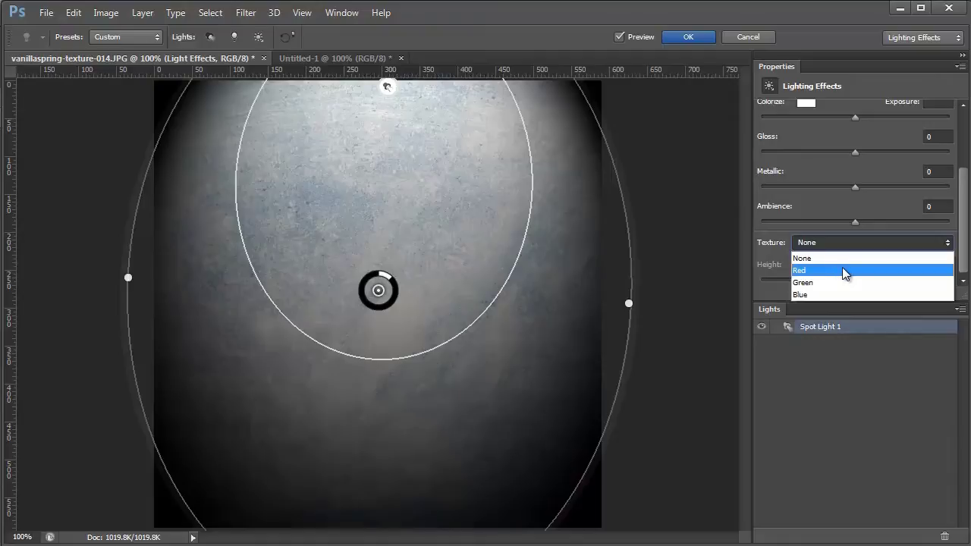
click(819, 271)
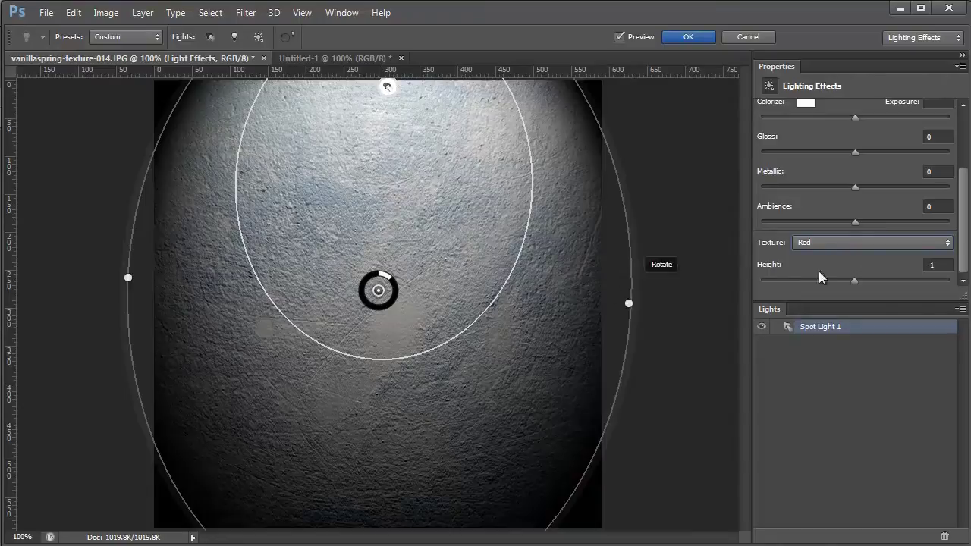
click(948, 264)
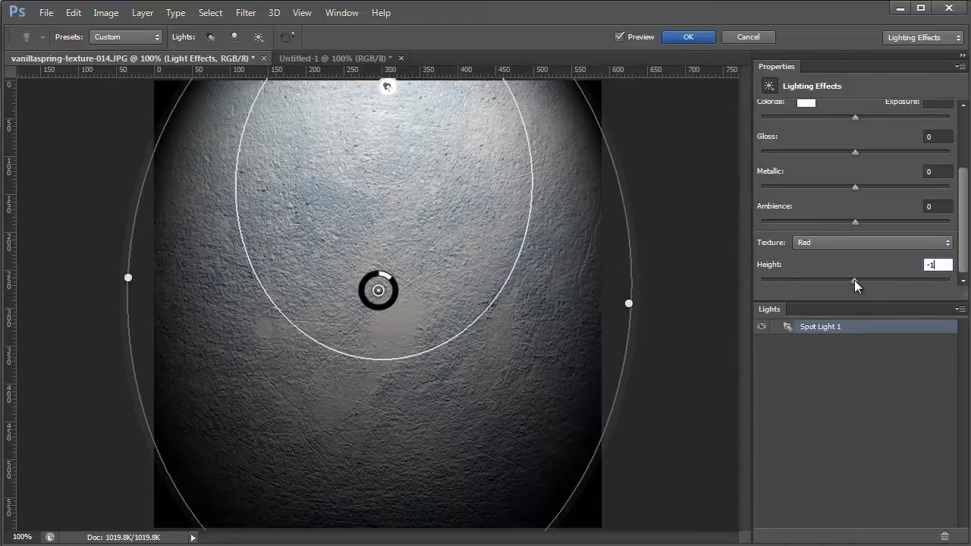
mouse_move(854, 280)
mouse_down()
mouse_move(904, 280)
mouse_move(855, 285)
mouse_up()
- Fine-tune the texture Height slightly lower and apply the lighting effect
click(941, 266)
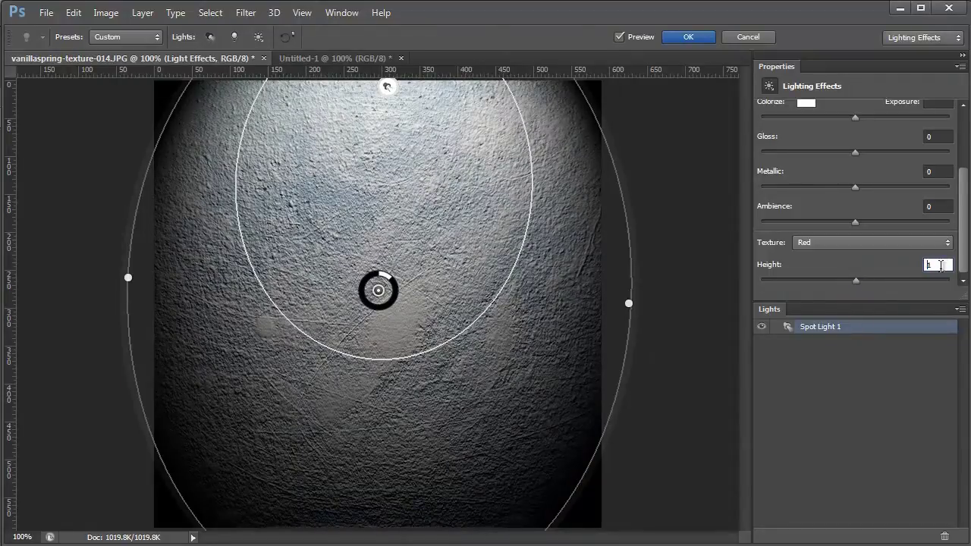
key(Return)
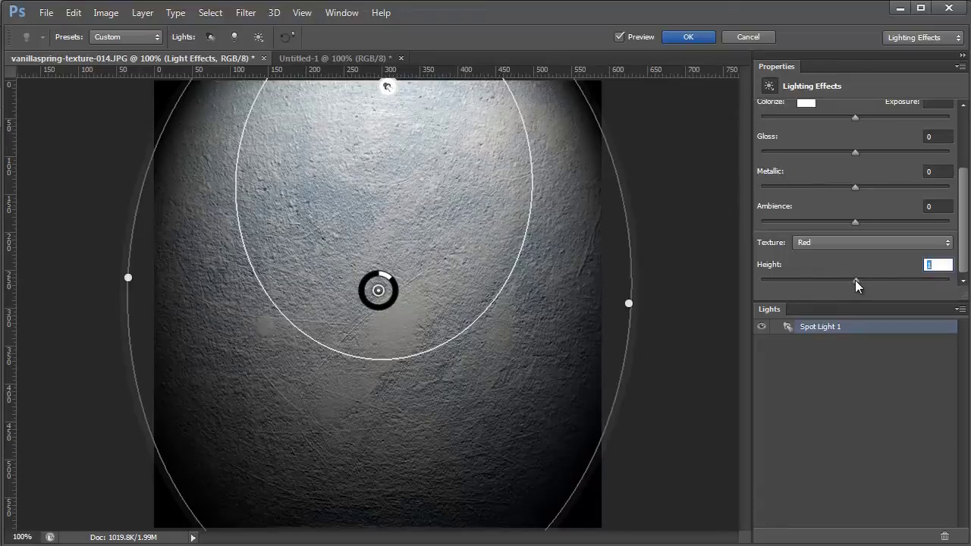
drag(855, 280, 853, 283)
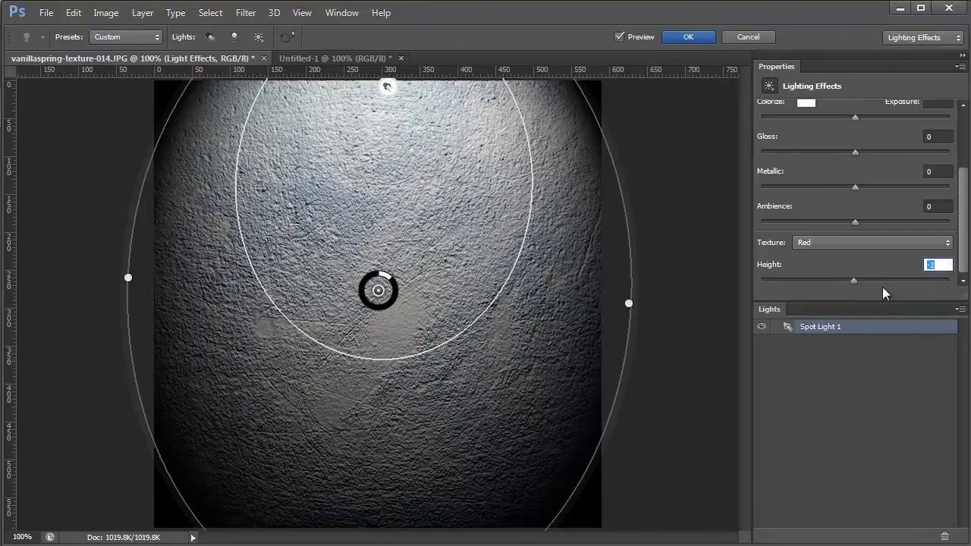
key(Up)
key(Down)
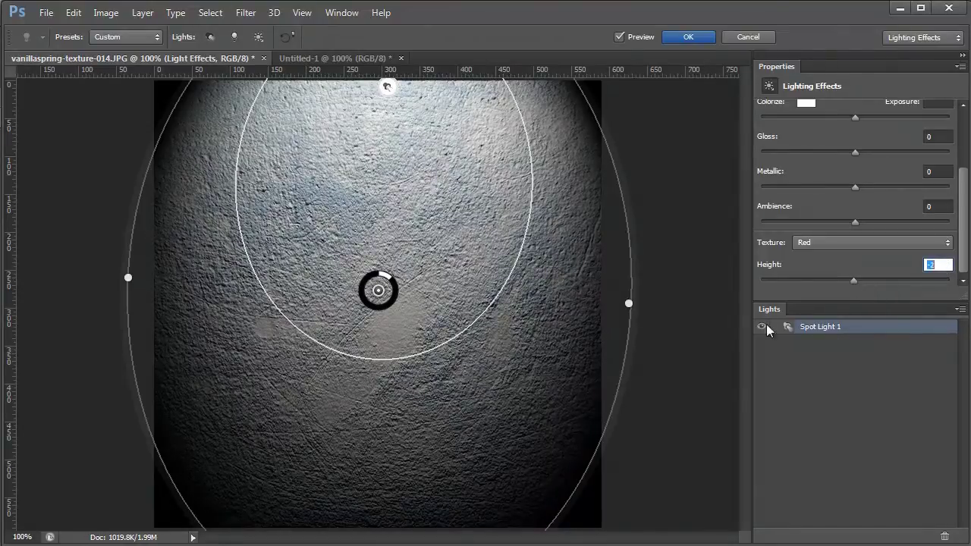
click(687, 38)
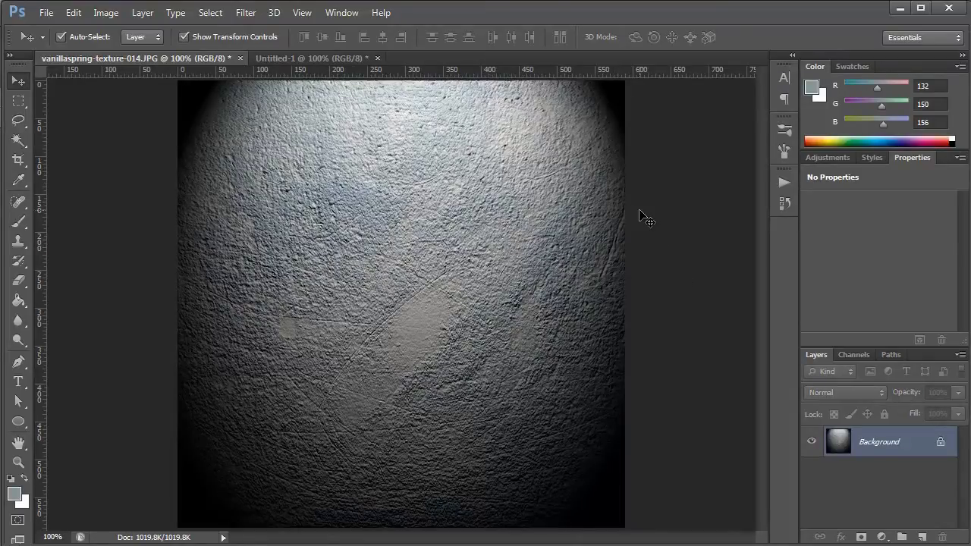
- Toggle Lighting Effects off and on with Ctrl+Z to compare, ending undone
key(ctrl+z)
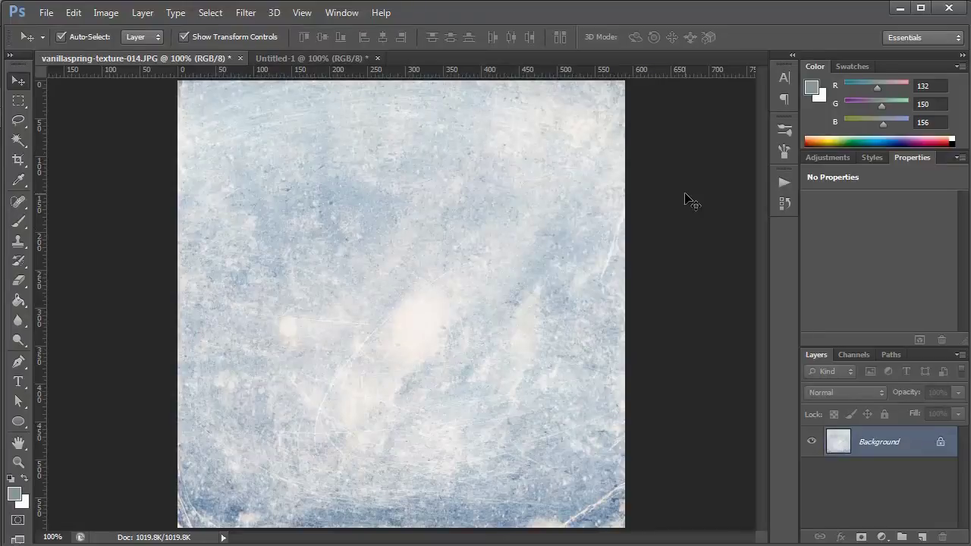
key(ctrl+z)
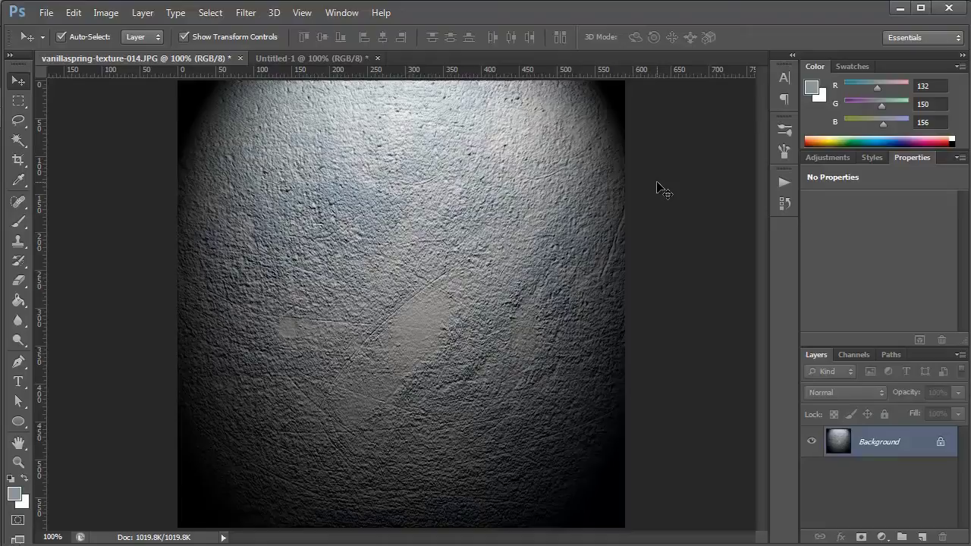
key(ctrl+z)
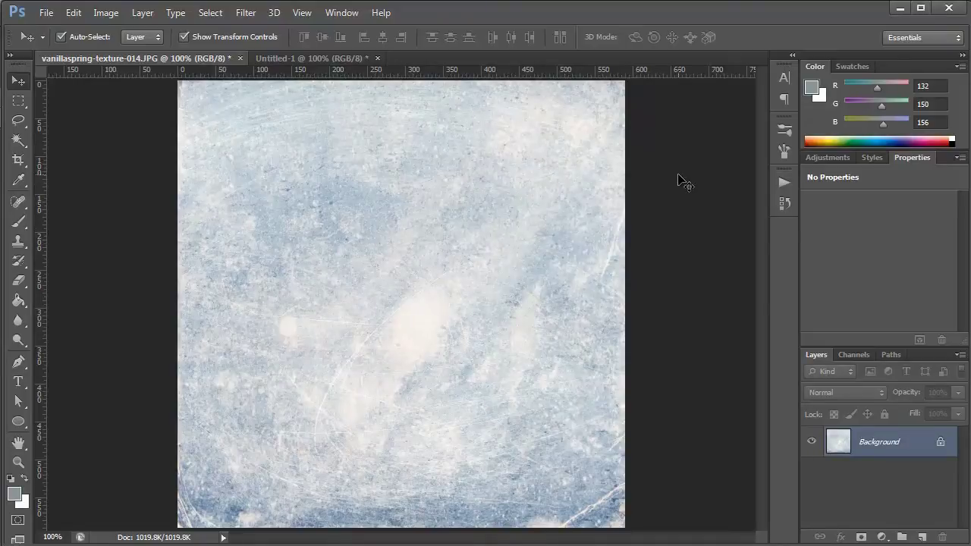
- Copy the whole texture image and paste it into Untitled-1's Alpha 1 channel
key(ctrl+a)
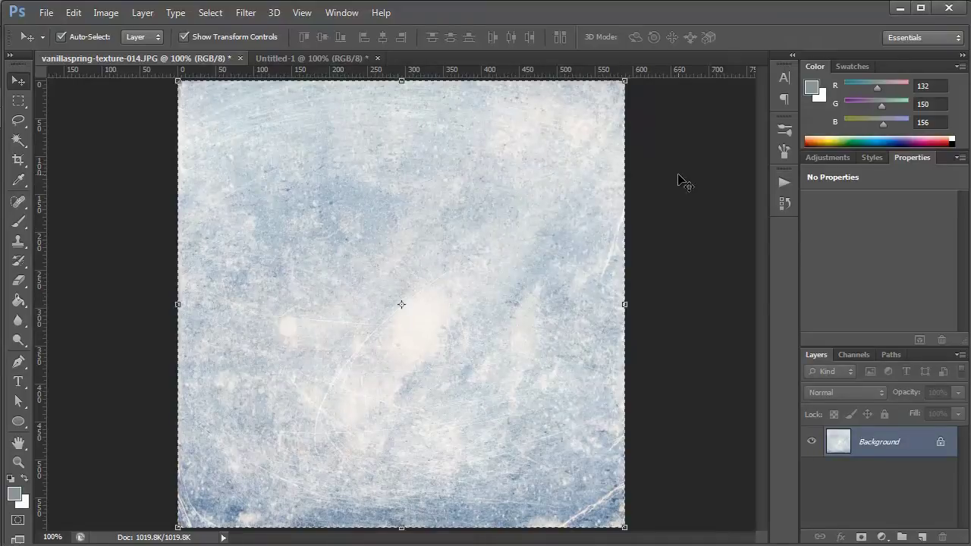
drag(408, 308, 922, 536)
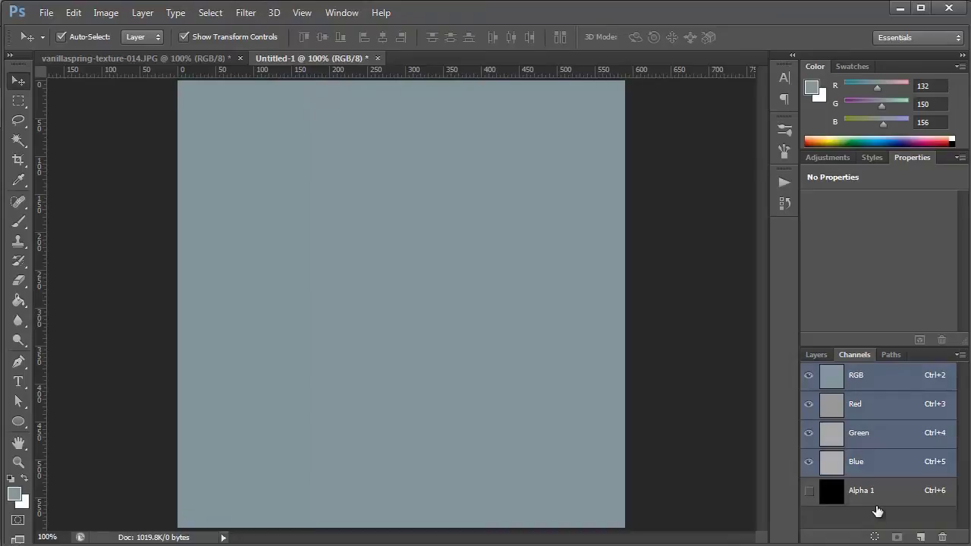
click(884, 494)
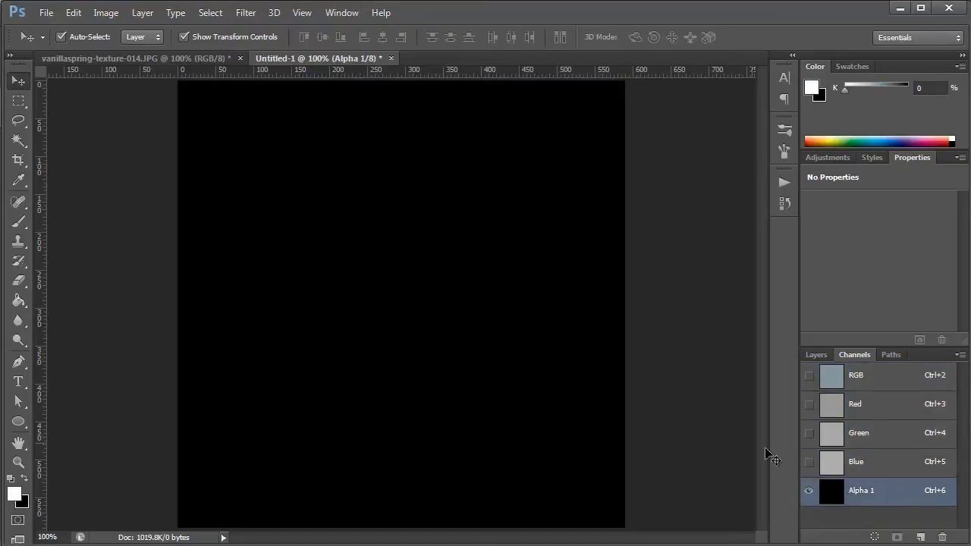
key(ctrl+v)
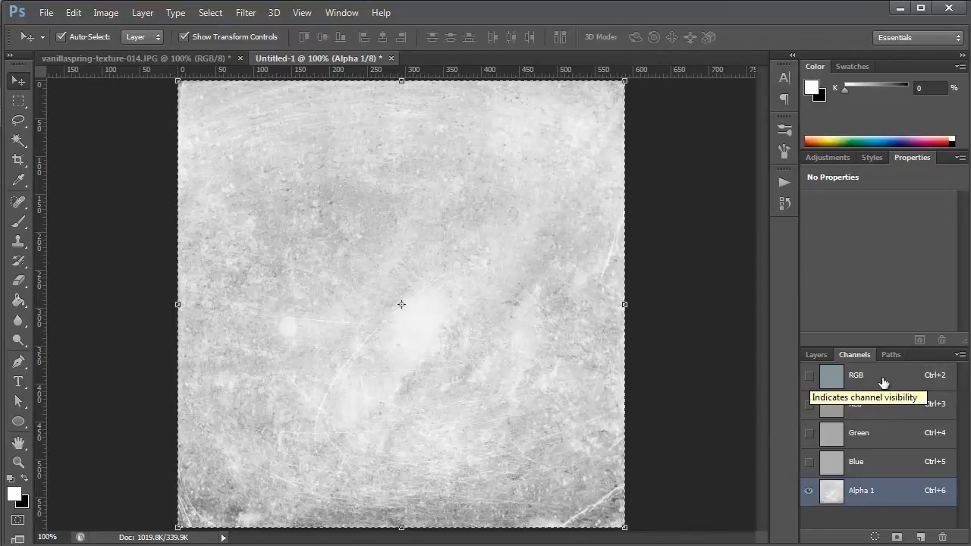
- Restore the RGB view with Alpha 1 hidden, return to Layers, and deselect
click(809, 375)
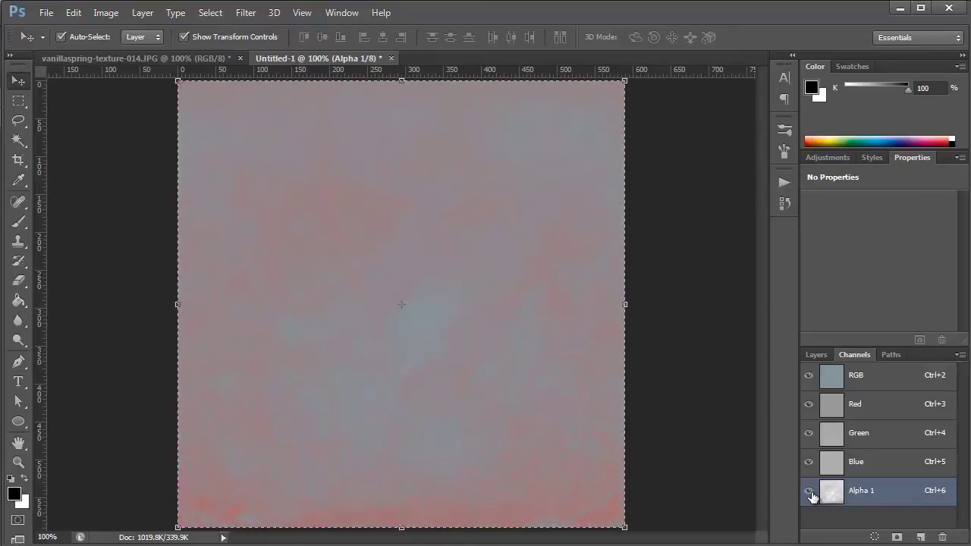
click(809, 491)
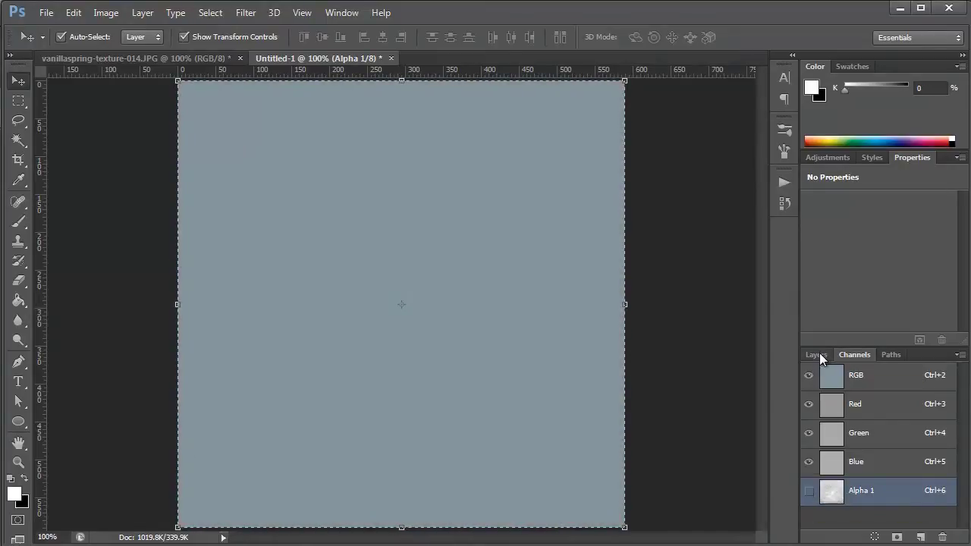
click(817, 354)
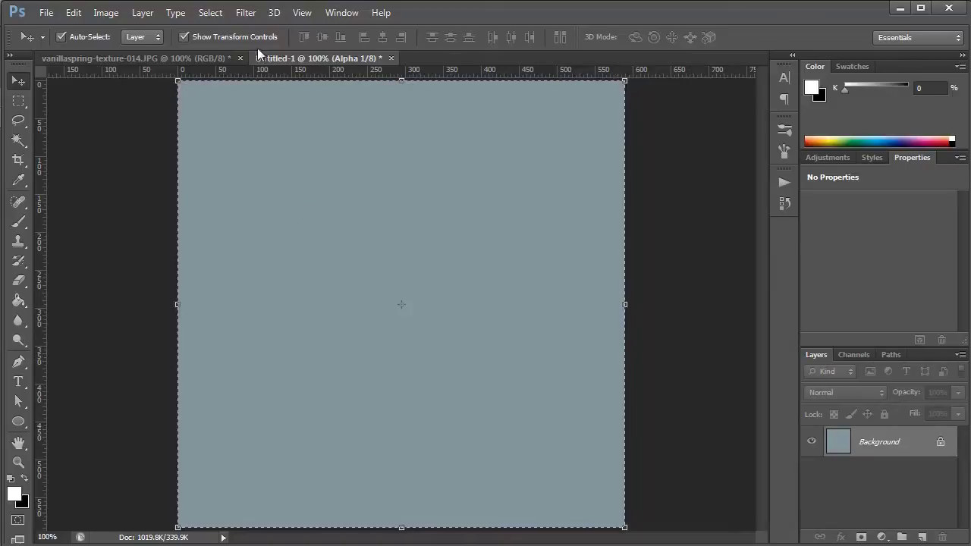
key(ctrl+d)
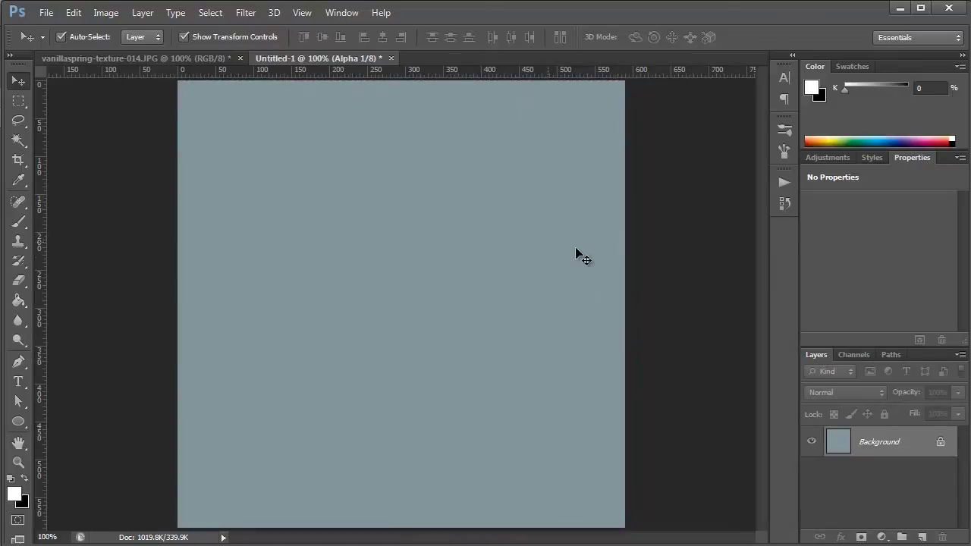
- Apply Lighting Effects to Untitled-1 with Alpha 1 as the texture at Height -2
click(254, 15)
mouse_move(387, 220)
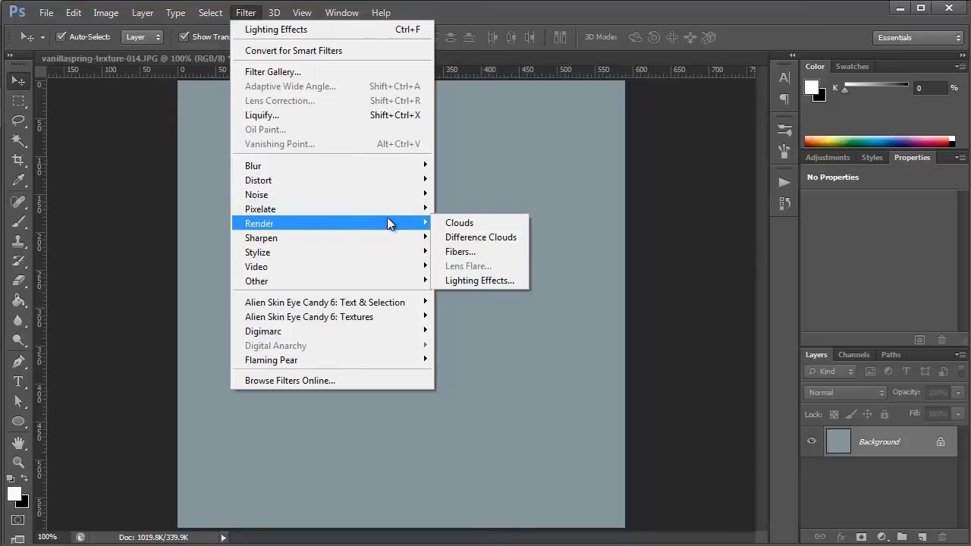
click(493, 280)
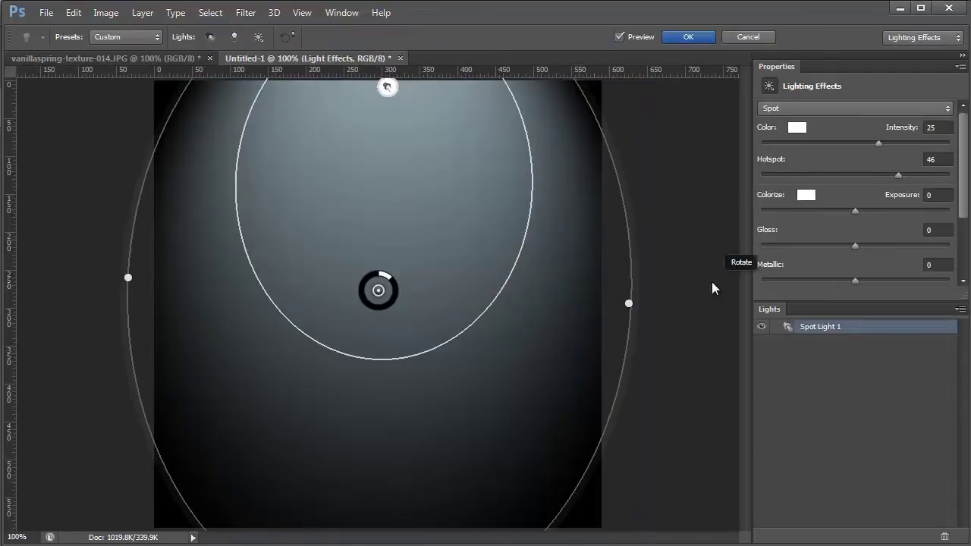
drag(965, 168, 965, 228)
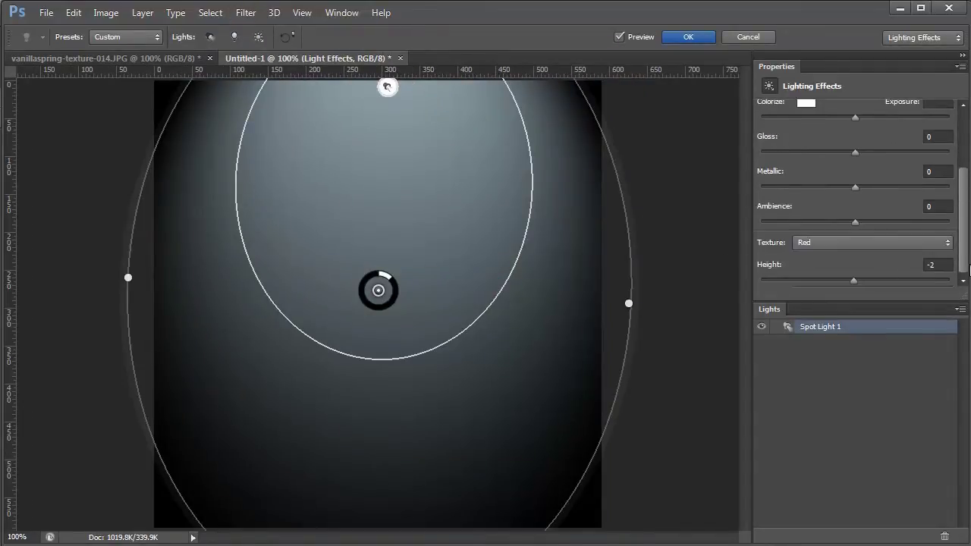
click(811, 242)
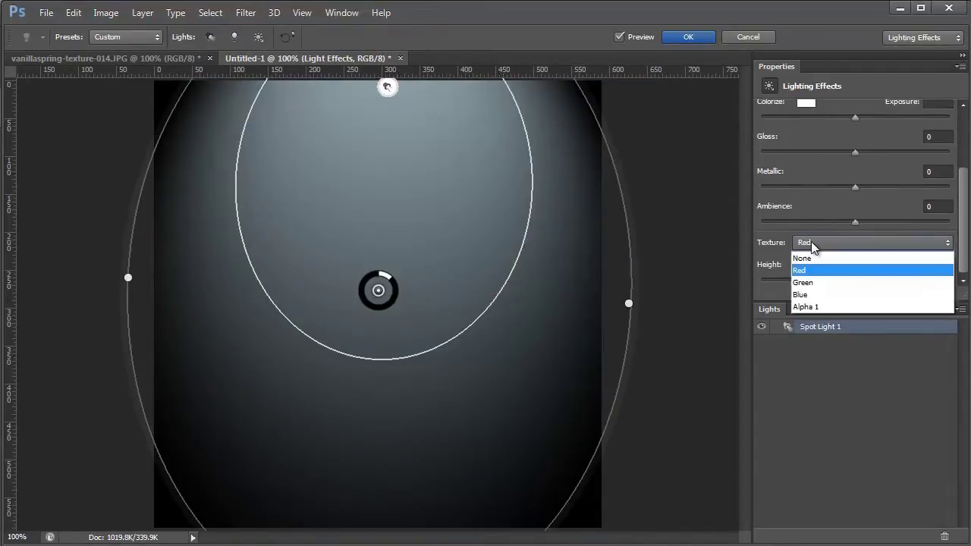
click(834, 283)
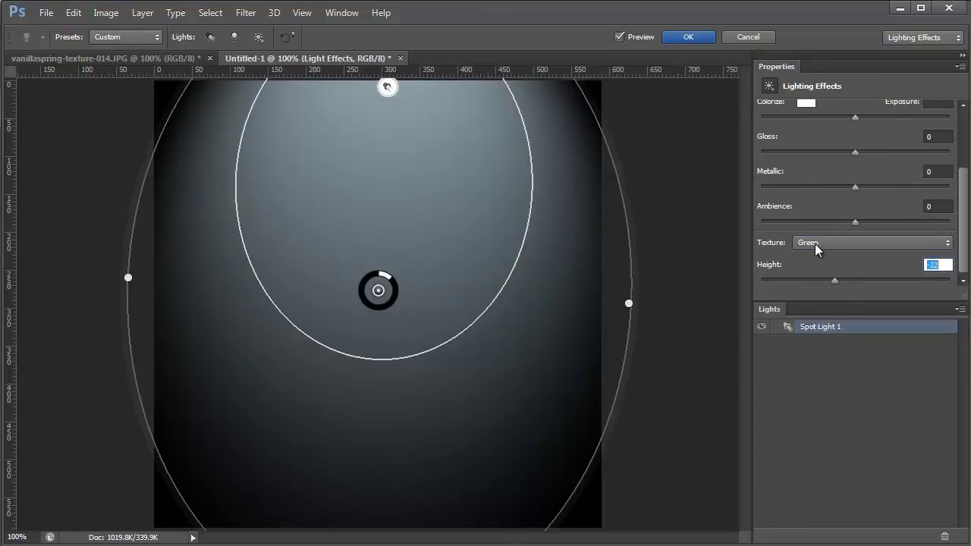
click(815, 244)
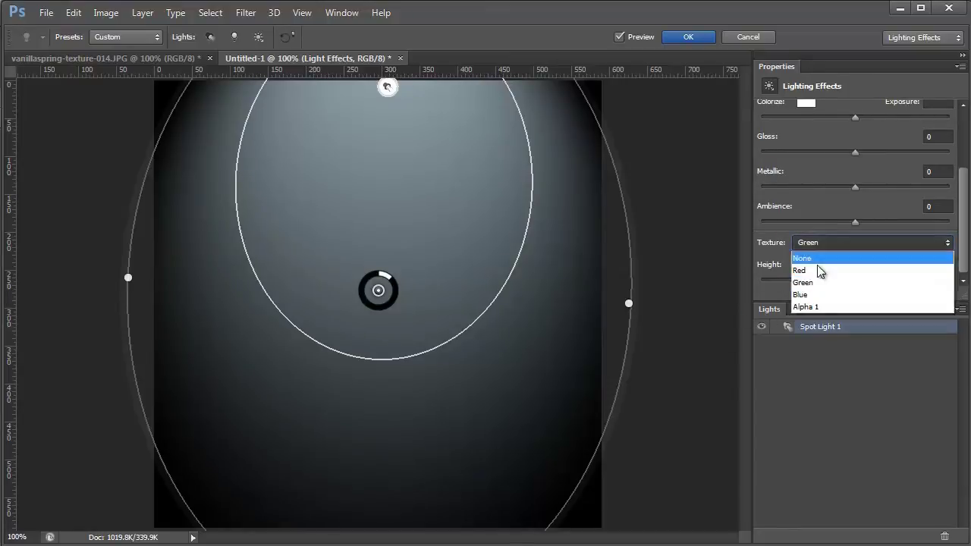
click(826, 307)
drag(835, 280, 854, 280)
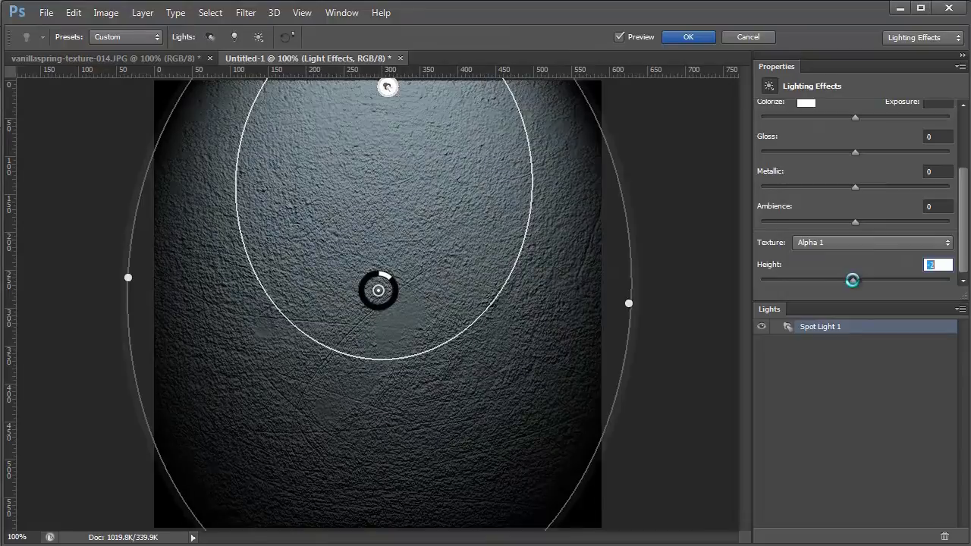
key(Down)
key(Down)
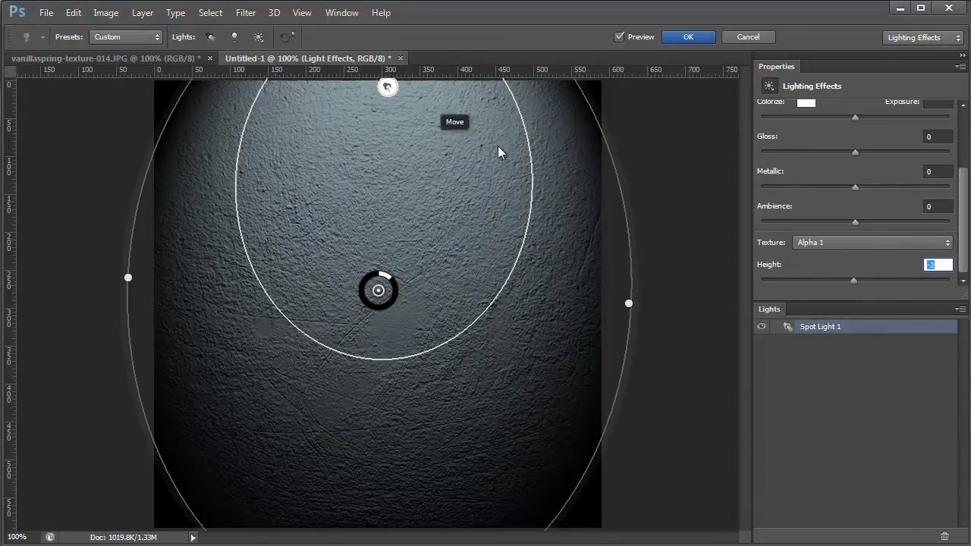
click(693, 38)
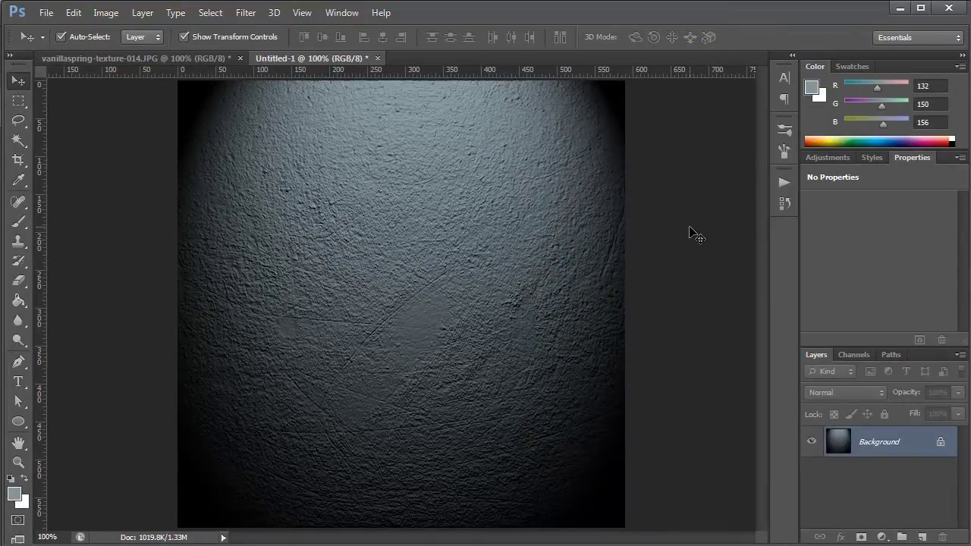
key(ctrl+z)
key(ctrl+z)
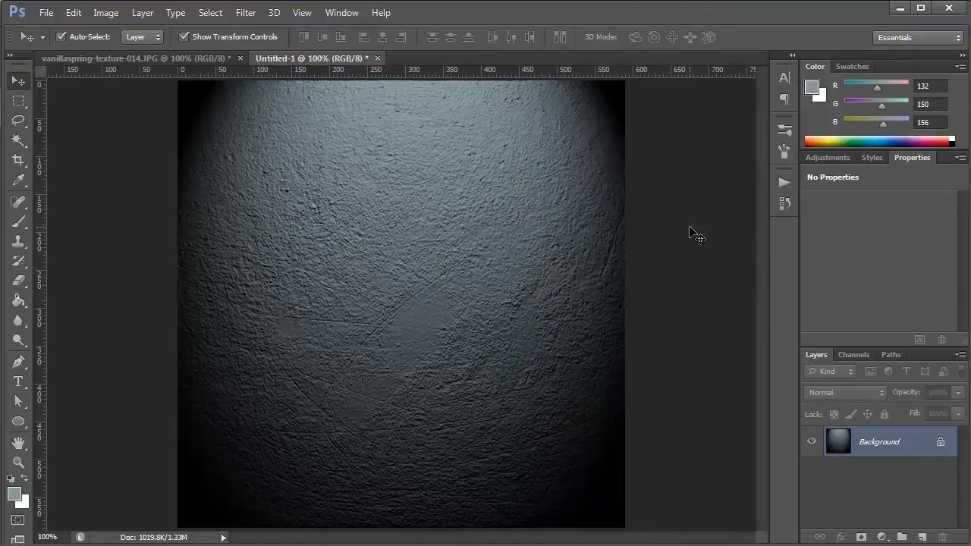